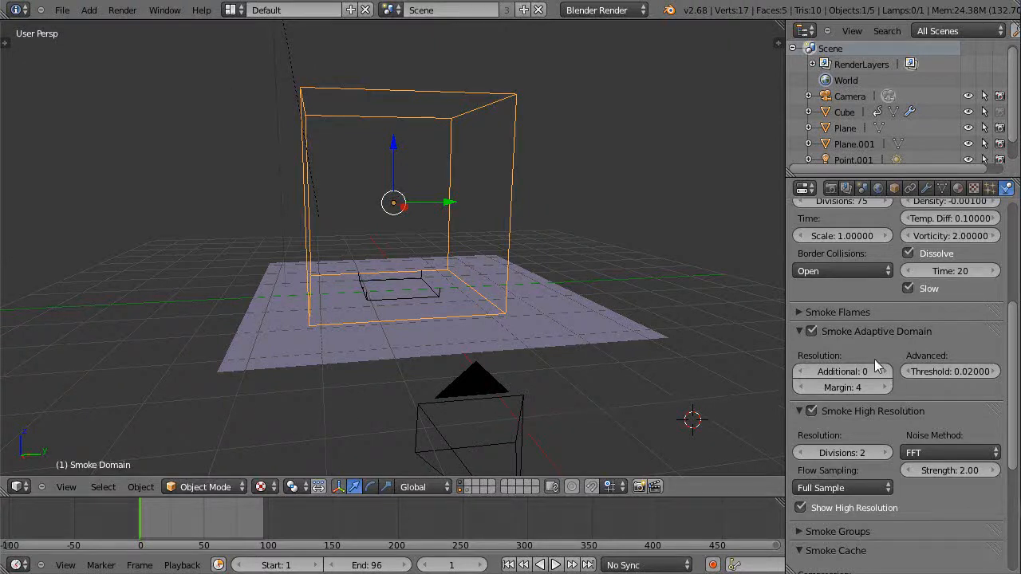
# - Examine the Smoke Domain's physics settings, including resolution divisions, adaptive domain, high resolution and smoke cache
pyautogui.scroll(6, 875, 359)
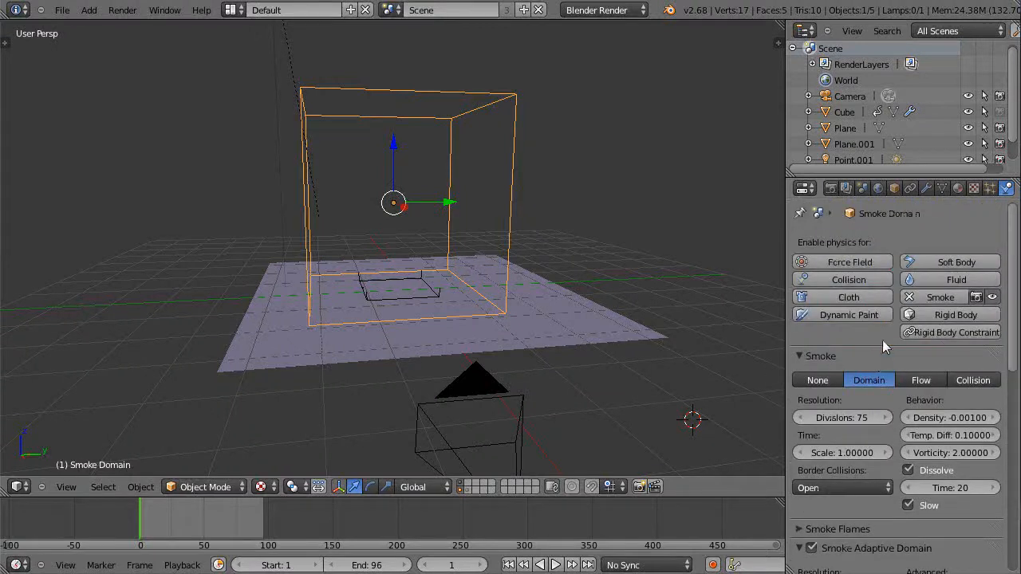
pyautogui.click(959, 187)
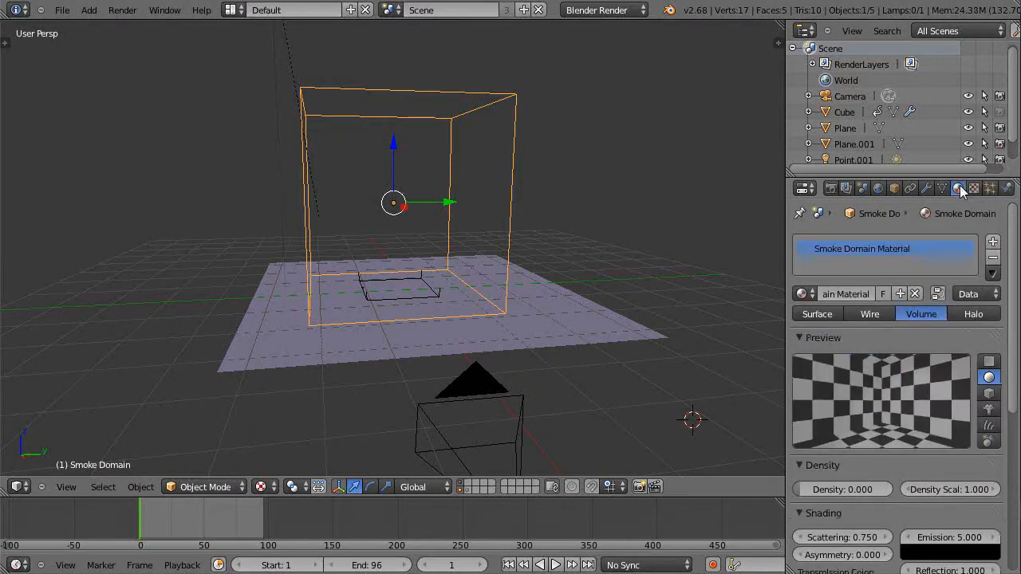
pyautogui.click(1007, 190)
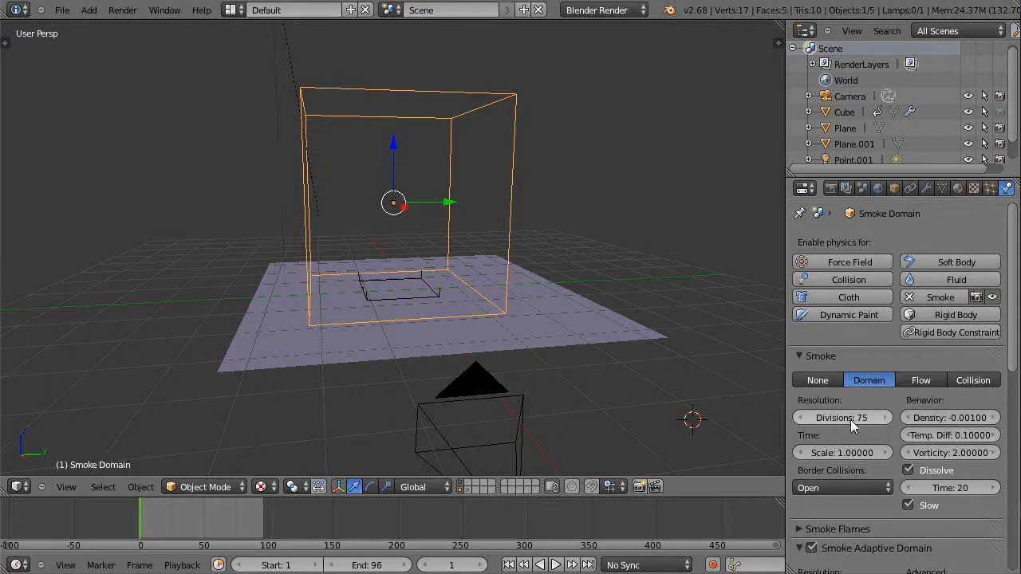
pyautogui.scroll(-5, 865, 419)
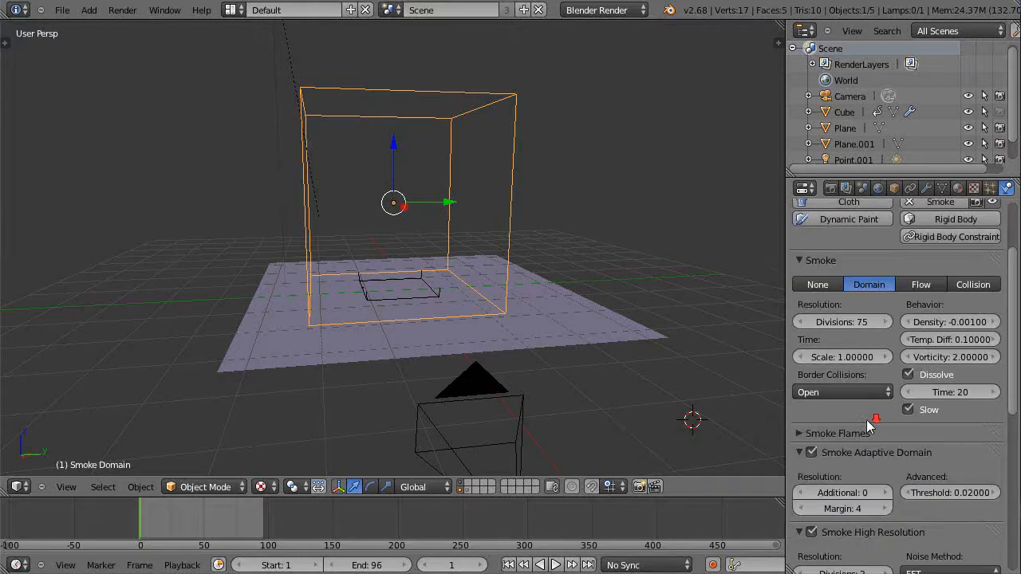
pyautogui.scroll(-2, 867, 418)
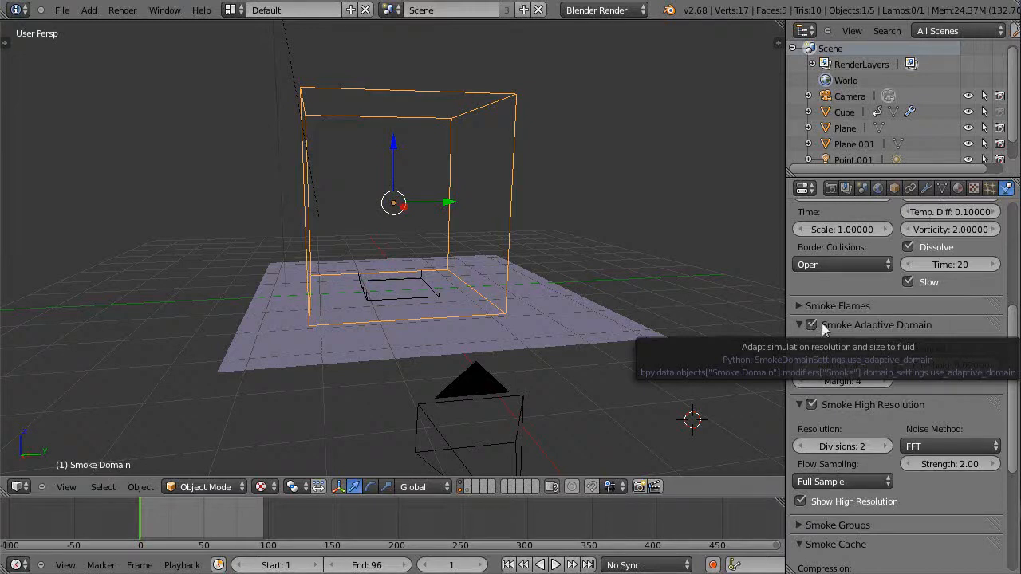
pyautogui.scroll(5, 947, 317)
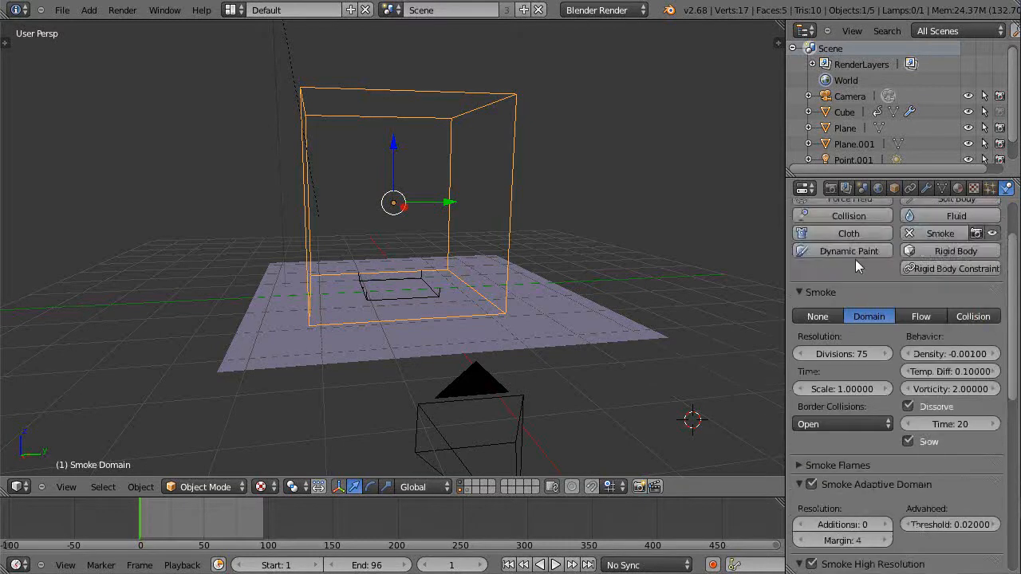
pyautogui.scroll(-9, 865, 295)
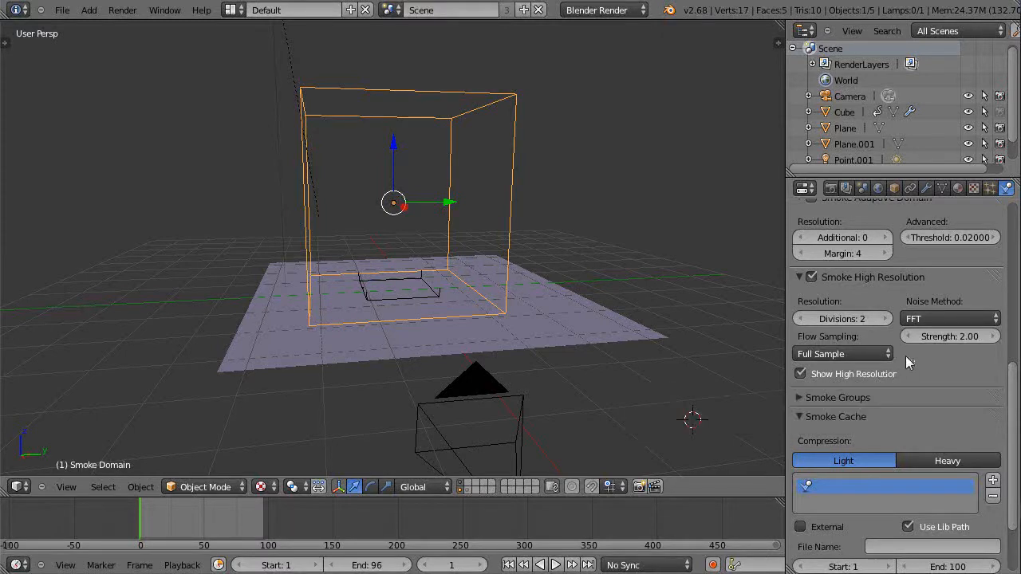
pyautogui.scroll(2, 906, 356)
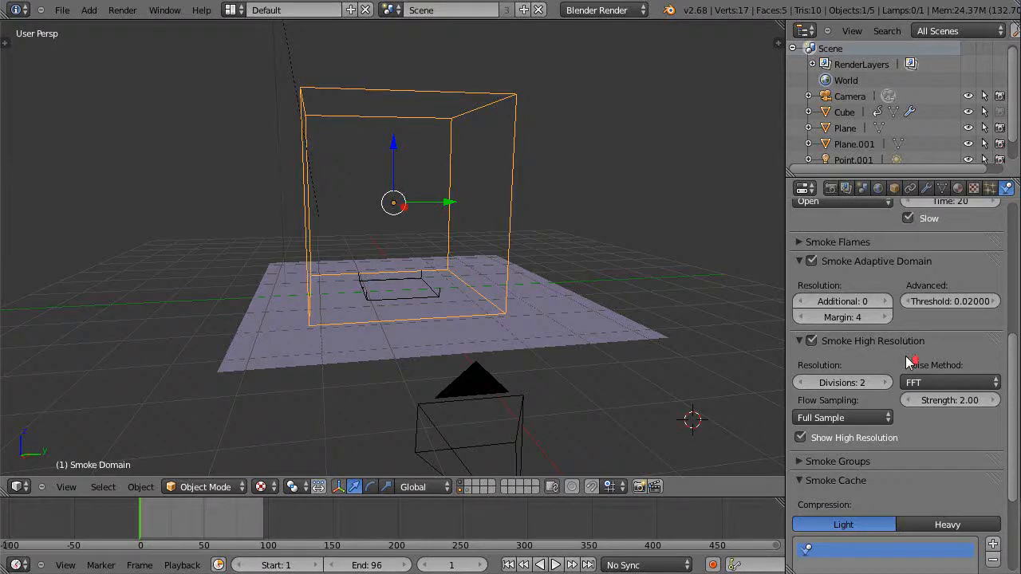
pyautogui.scroll(9, 905, 356)
# - Review the Smoke Domain Material's volume settings for density, shading, lighting, transparency and integration
pyautogui.click(958, 188)
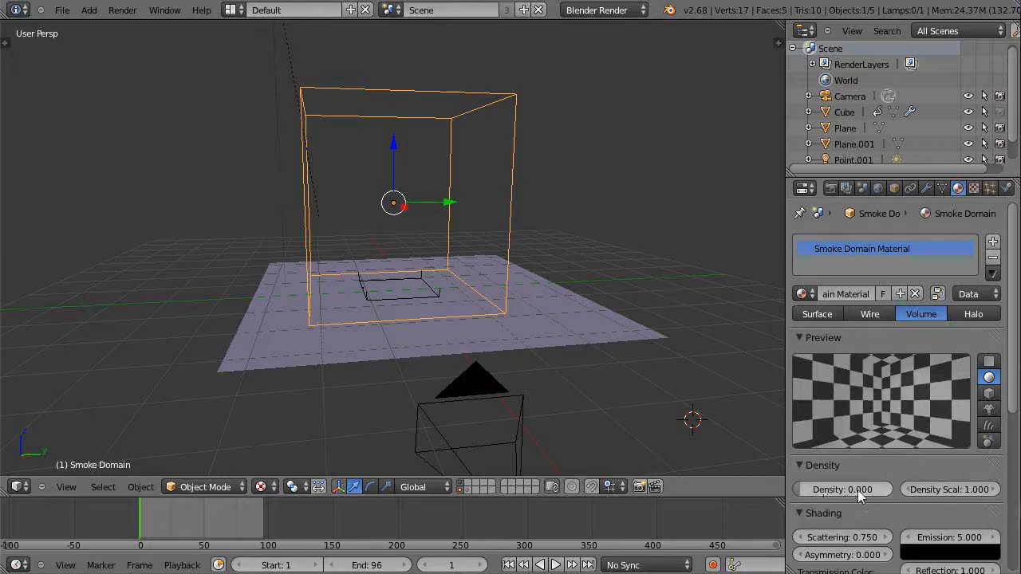
pyautogui.scroll(-2, 935, 423)
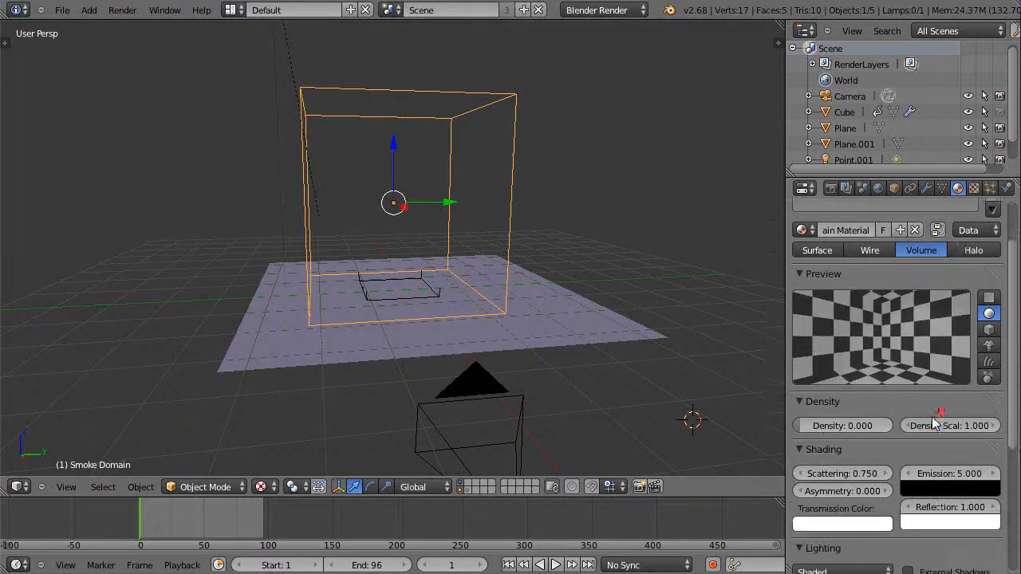
pyautogui.scroll(-2, 934, 422)
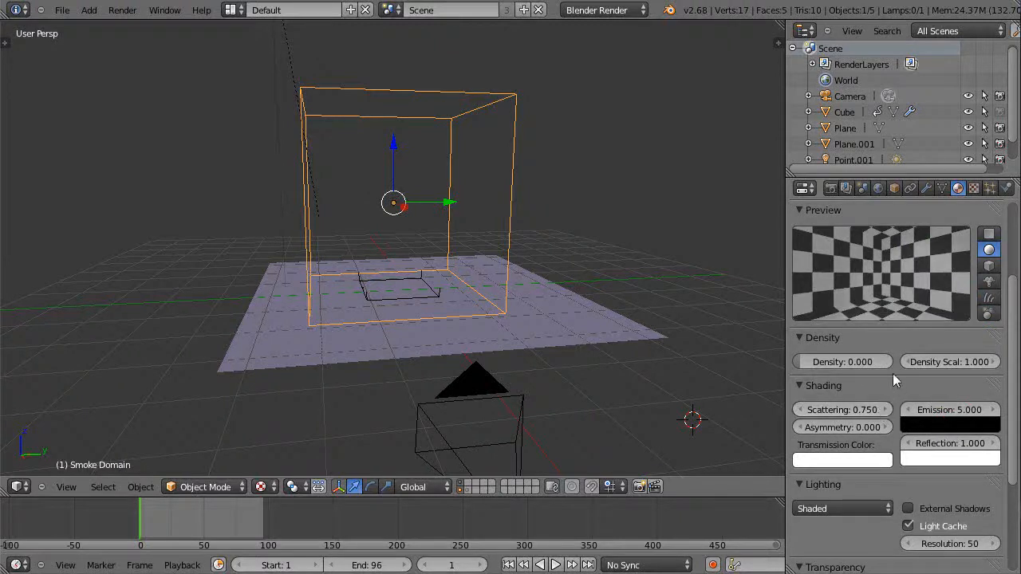
pyautogui.scroll(-4, 895, 372)
pyautogui.scroll(-1, 895, 372)
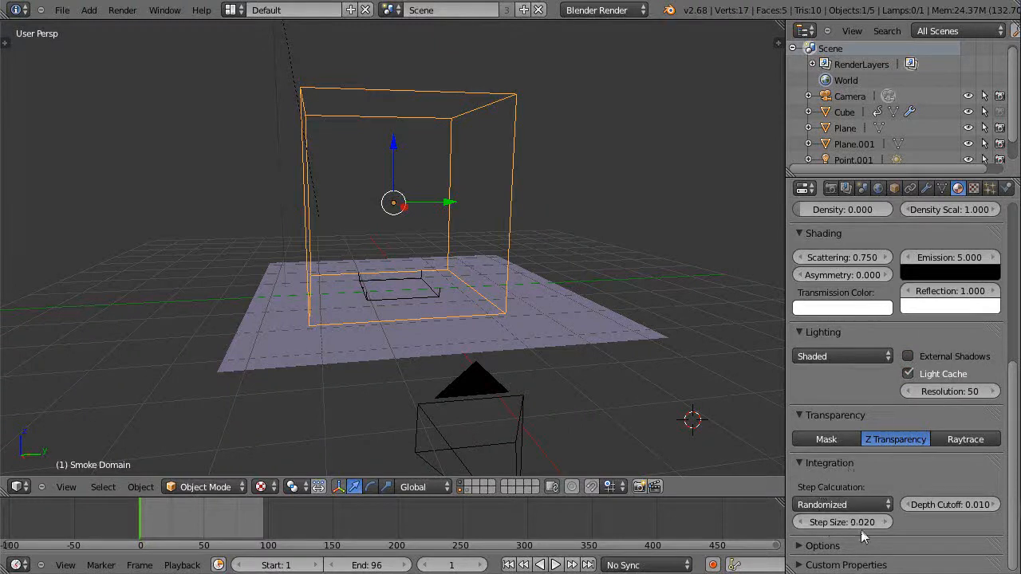
pyautogui.scroll(7, 923, 377)
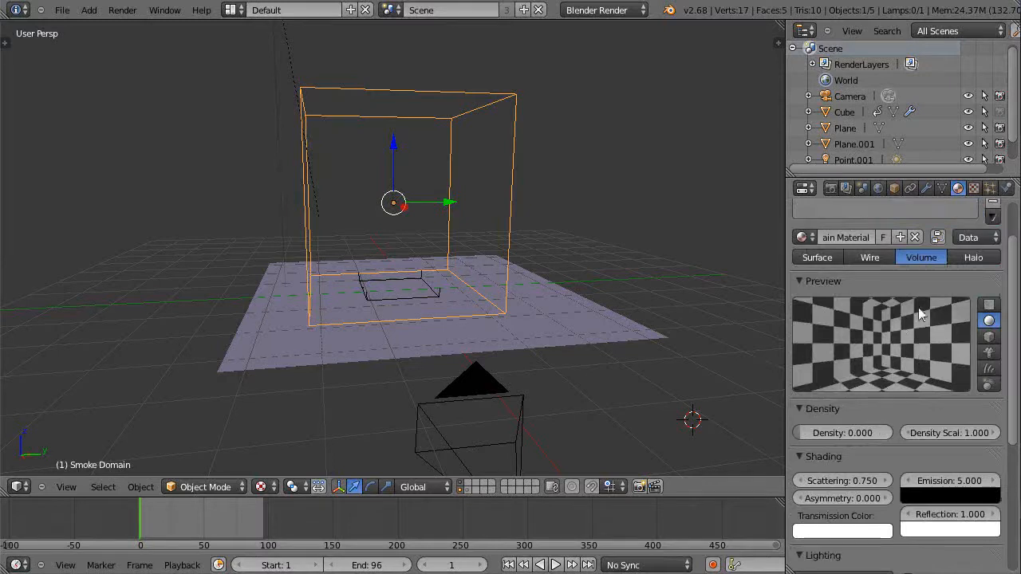
# - Select the Grayscale texture of the Smoke Domain Material and enable it
pyautogui.click(974, 188)
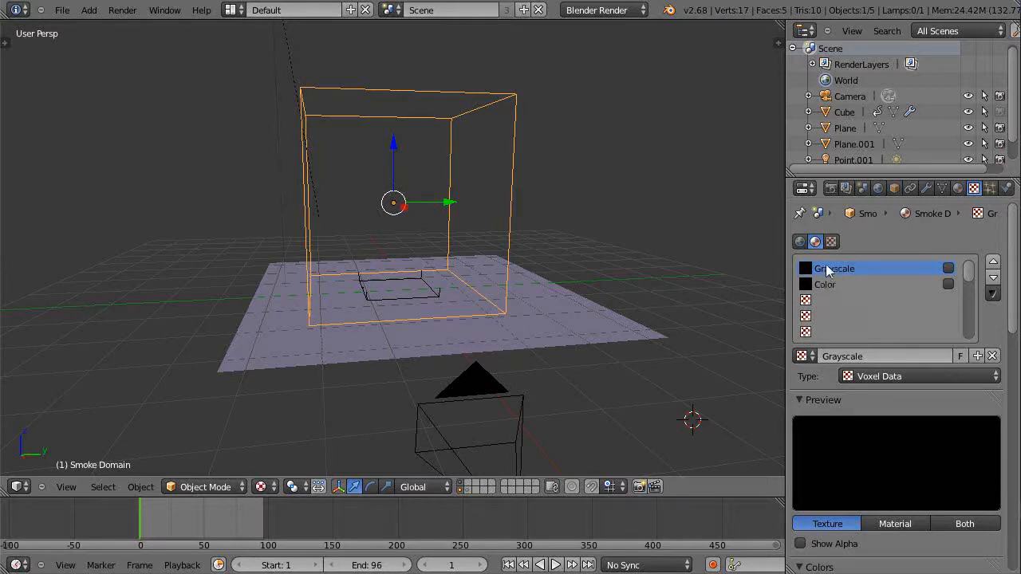
pyautogui.click(829, 269)
pyautogui.click(948, 269)
# - Choose Voxel Data as the Grayscale texture's type
pyautogui.scroll(-7, 900, 439)
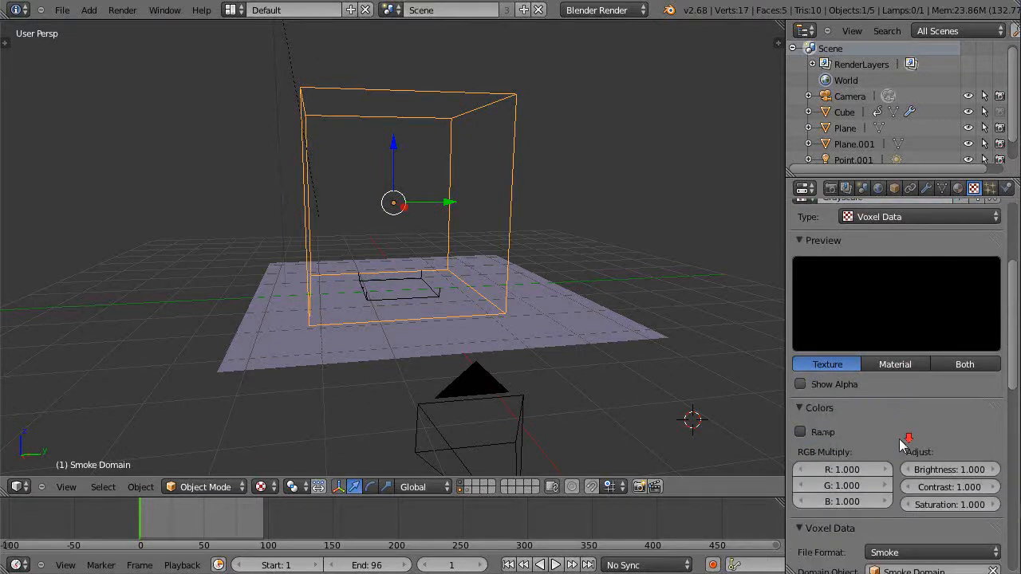
pyautogui.scroll(1, 907, 351)
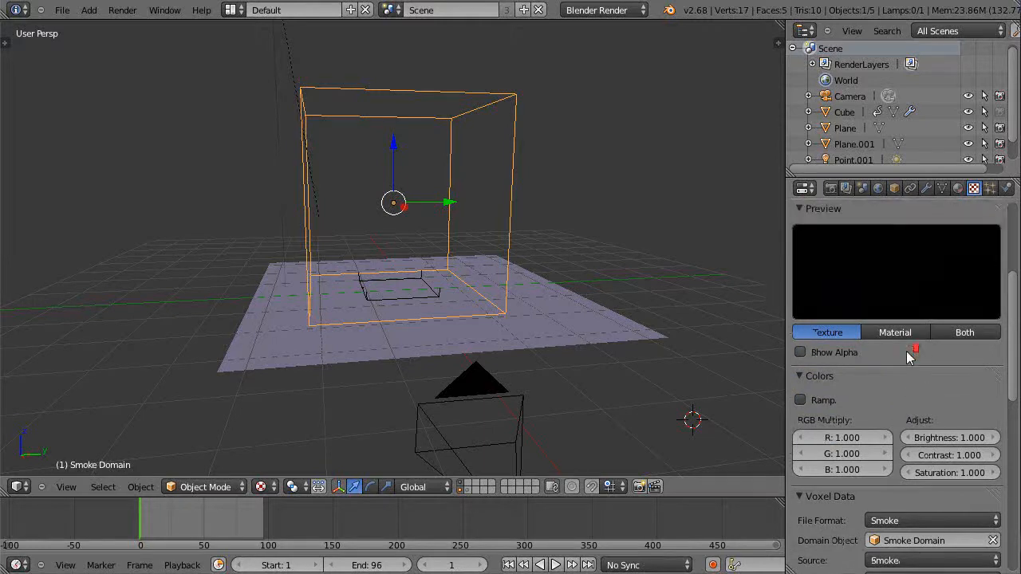
pyautogui.scroll(-1, 906, 351)
pyautogui.scroll(5, 915, 387)
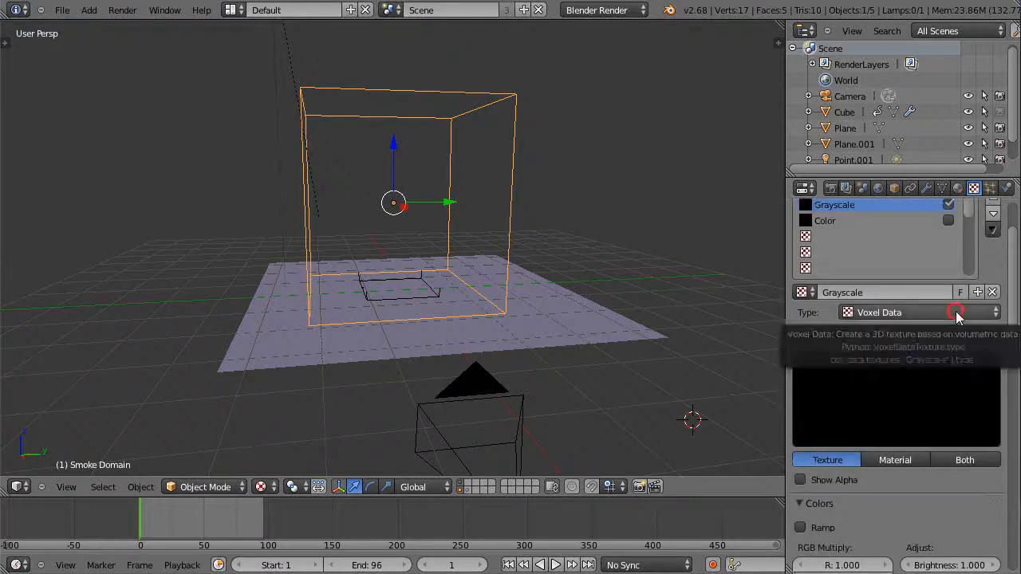
pyautogui.click(956, 312)
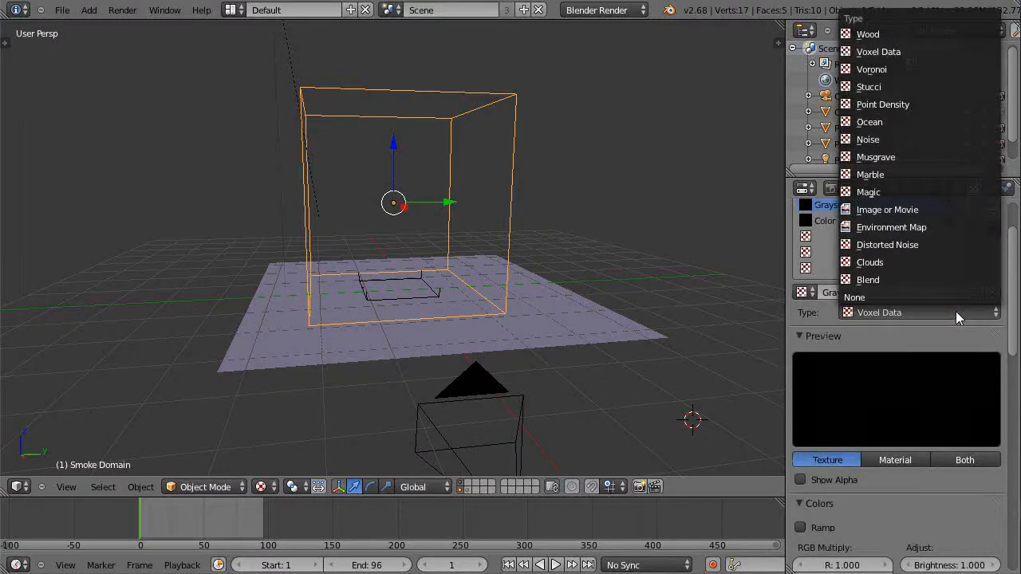
pyautogui.click(878, 53)
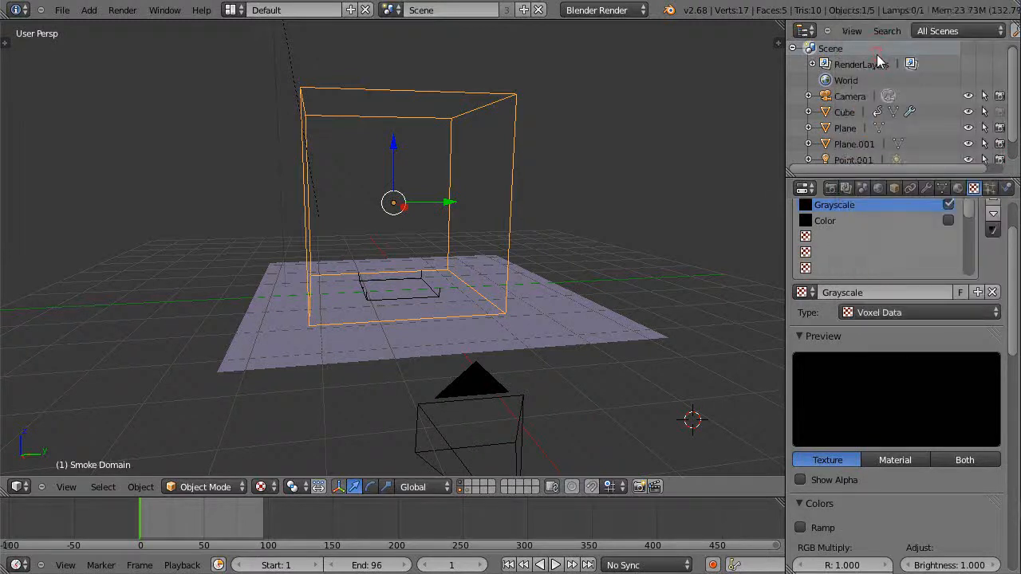
# - Review the Grayscale texture's Voxel Data source, mapping and influence settings for density and emission
pyautogui.scroll(-2, 901, 351)
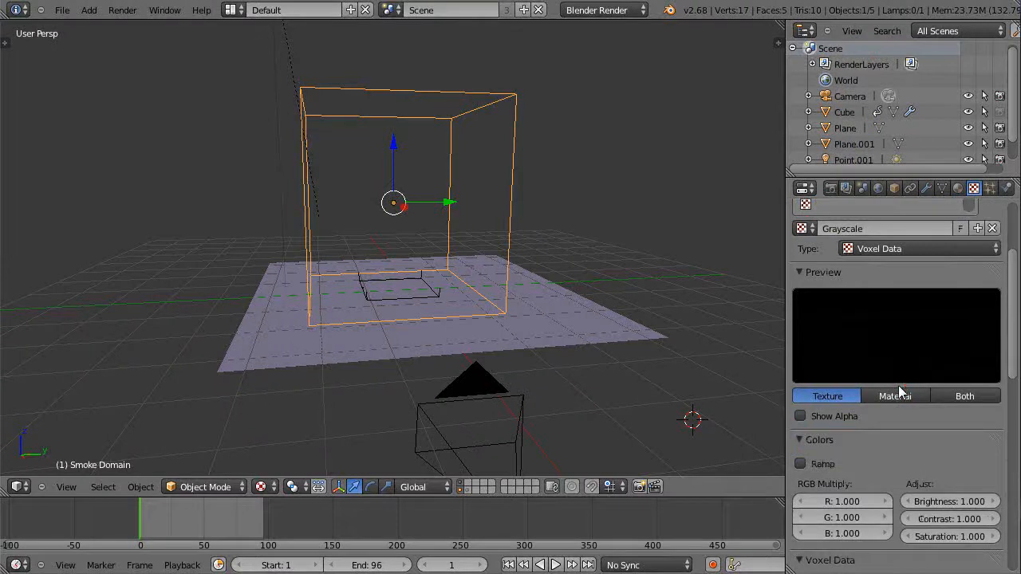
pyautogui.scroll(-6, 938, 381)
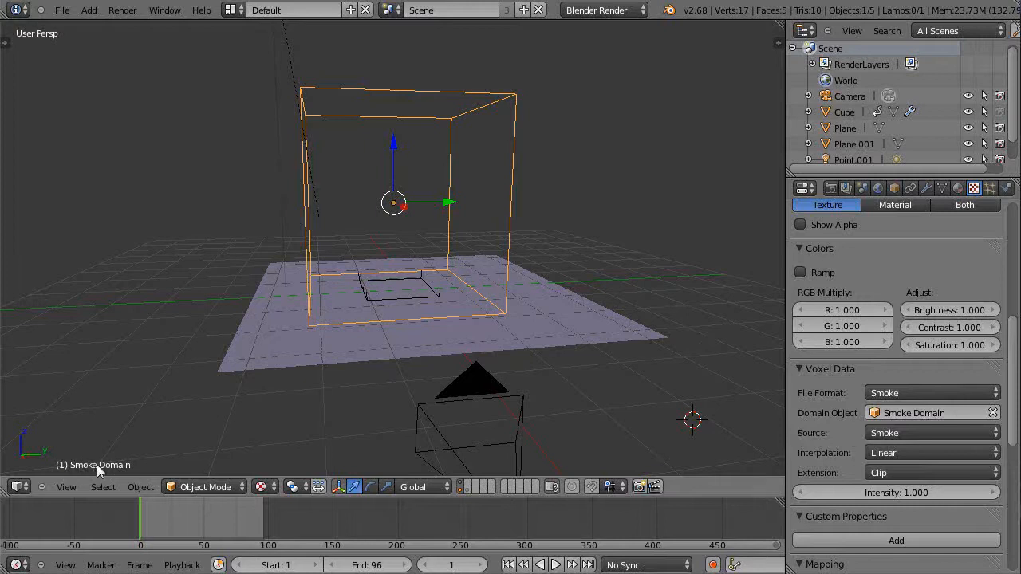
pyautogui.scroll(-1, 933, 413)
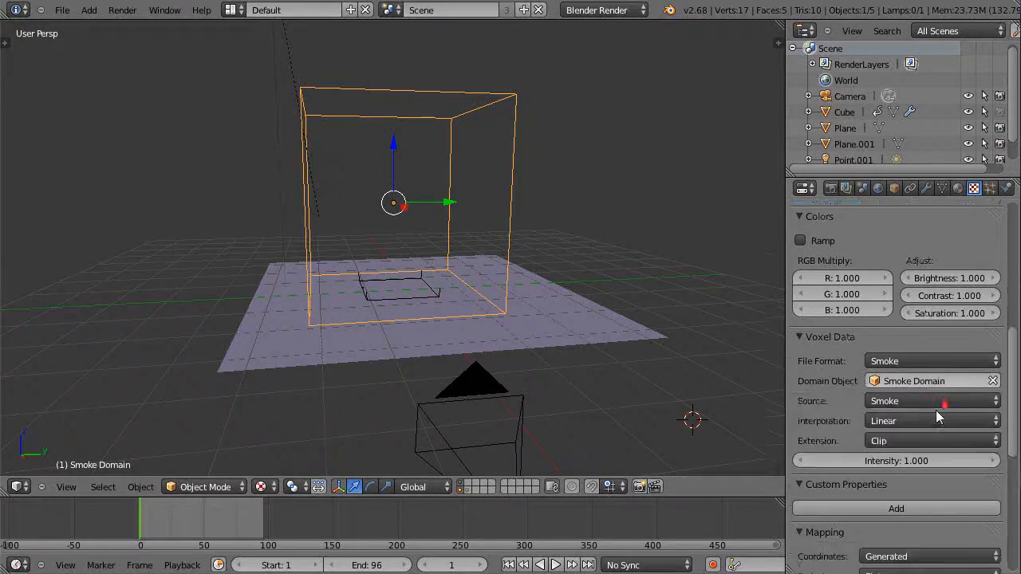
pyautogui.scroll(-10, 935, 410)
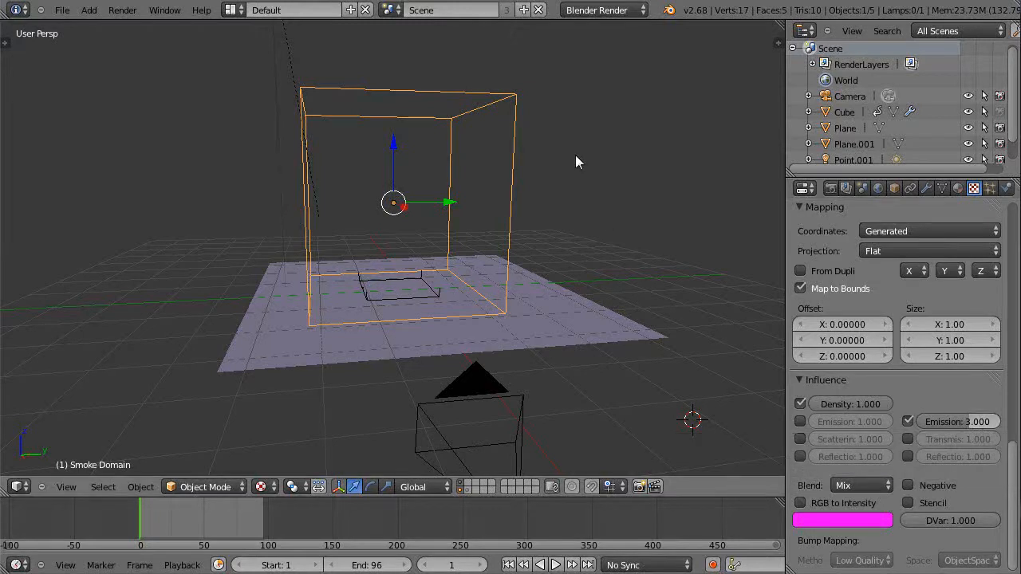
# - Switch to the file explorer and play the two SmokeFire3000particles145resolution clips with emission 1 and emission 3, closing each one after viewing
pyautogui.hotkey('alt', 'Tab')
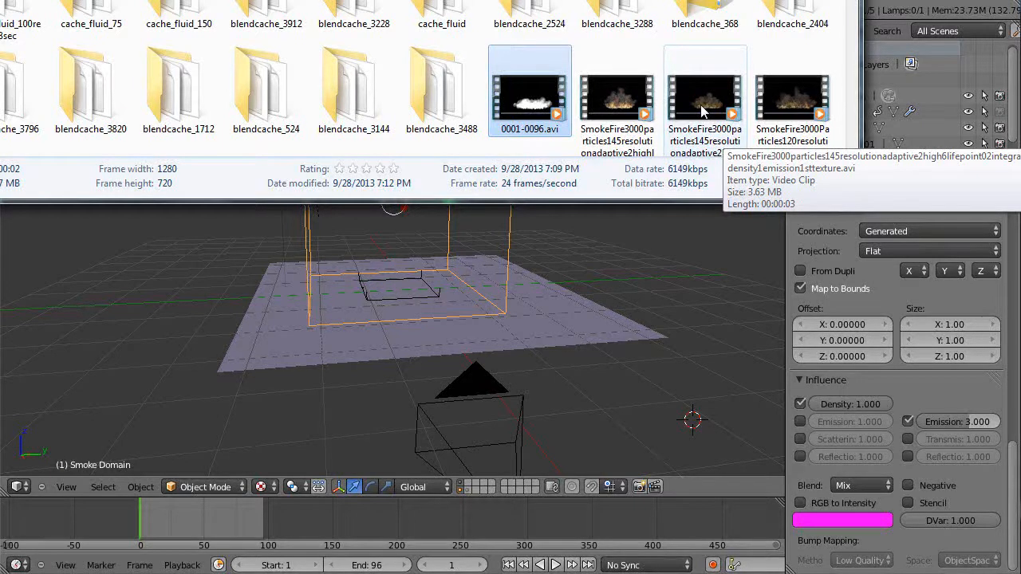
pyautogui.doubleClick(702, 112)
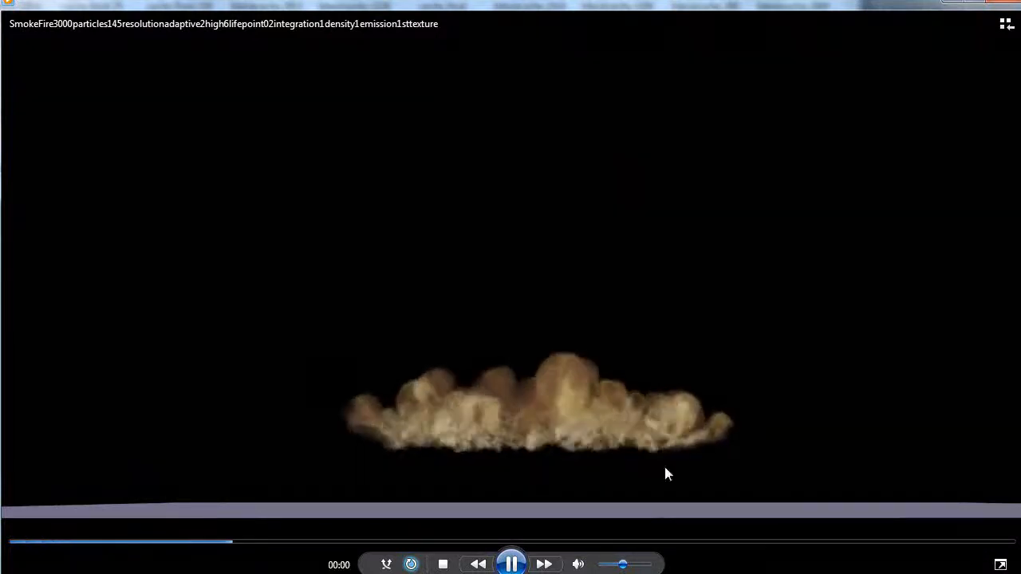
pyautogui.click(520, 565)
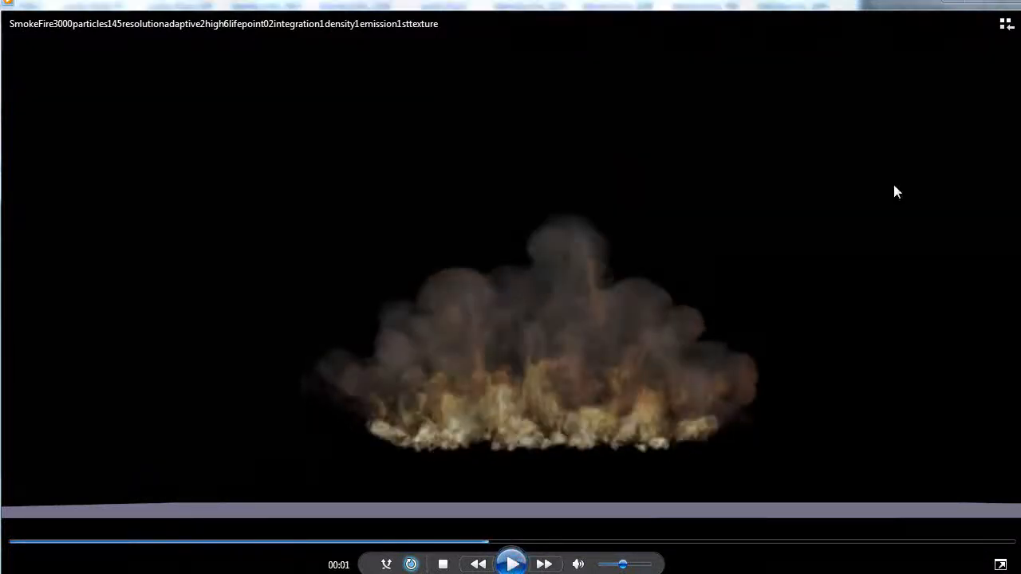
pyautogui.click(1010, 5)
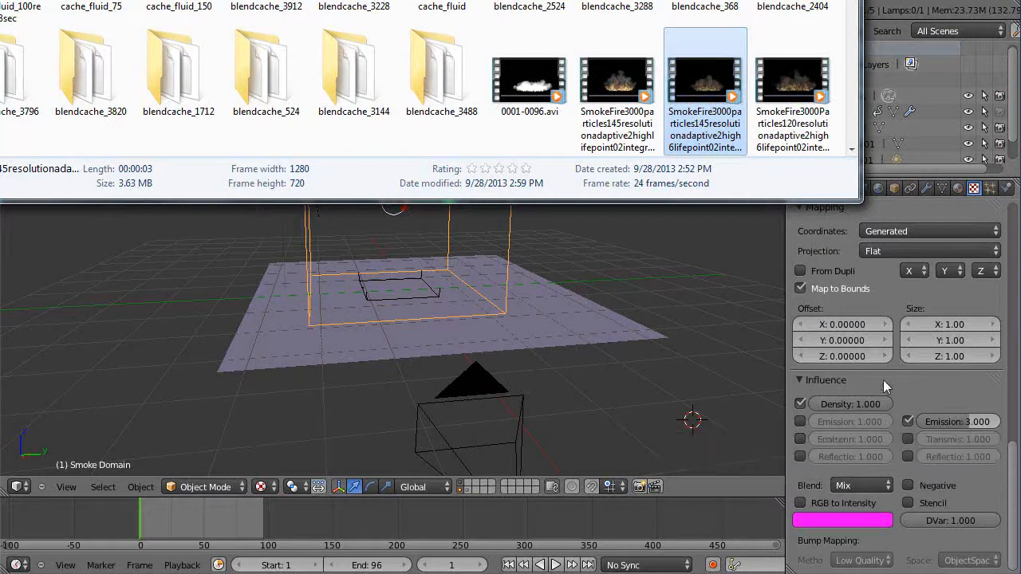
pyautogui.doubleClick(616, 87)
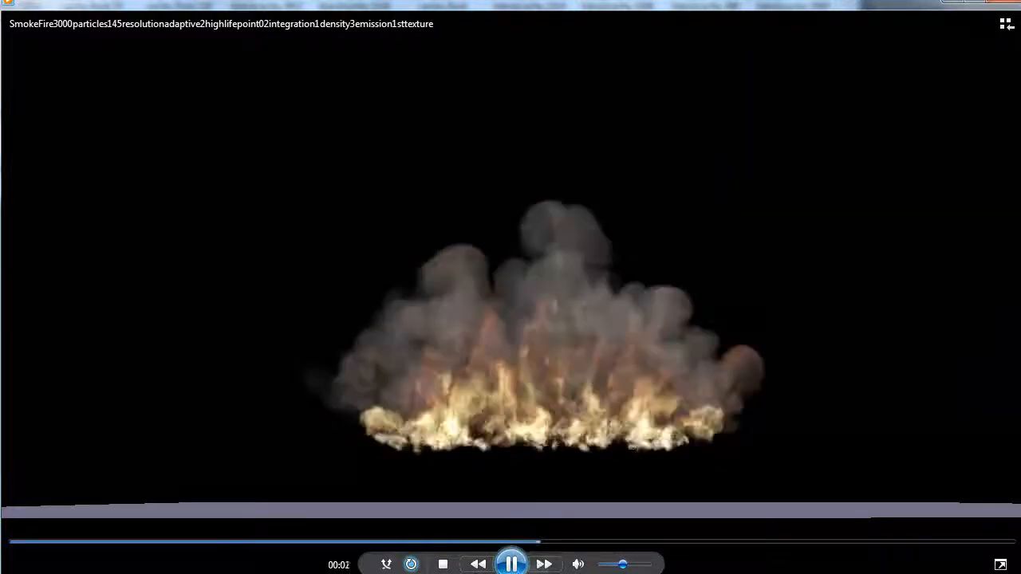
pyautogui.click(1004, 3)
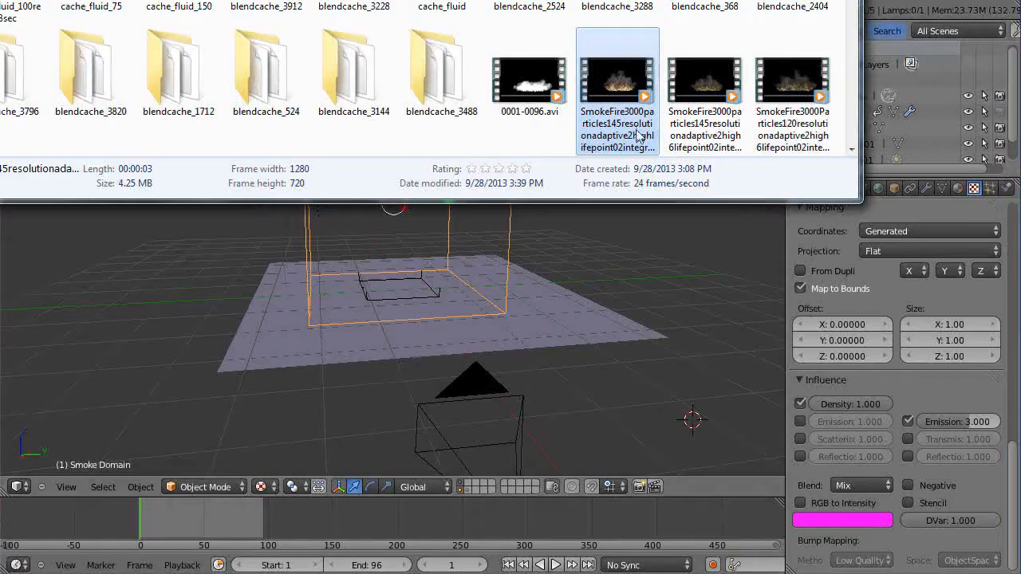
# - Play the 0001-0096.avi clip, pause it midway, close the player and return to Blender
pyautogui.doubleClick(530, 86)
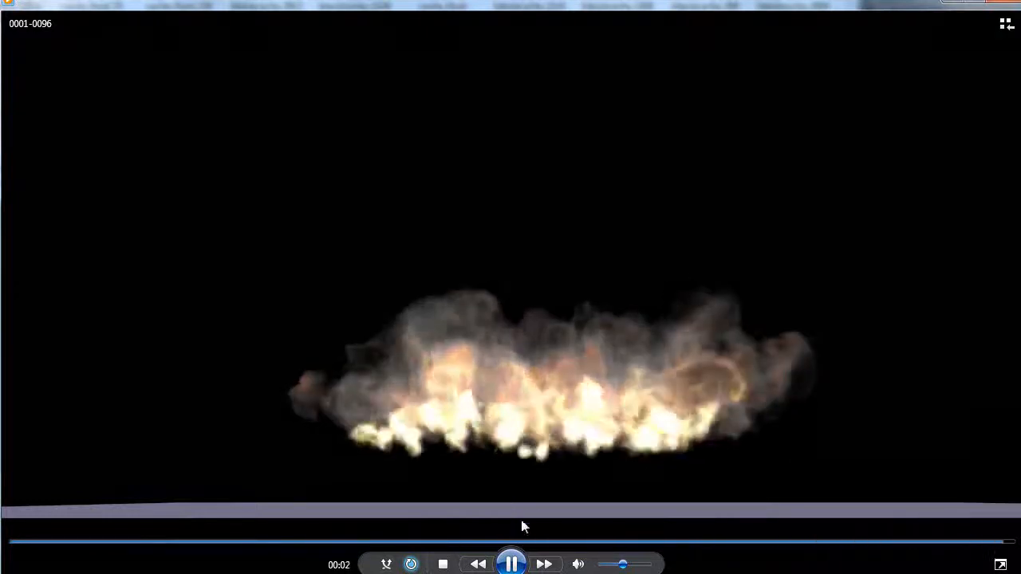
pyautogui.click(512, 563)
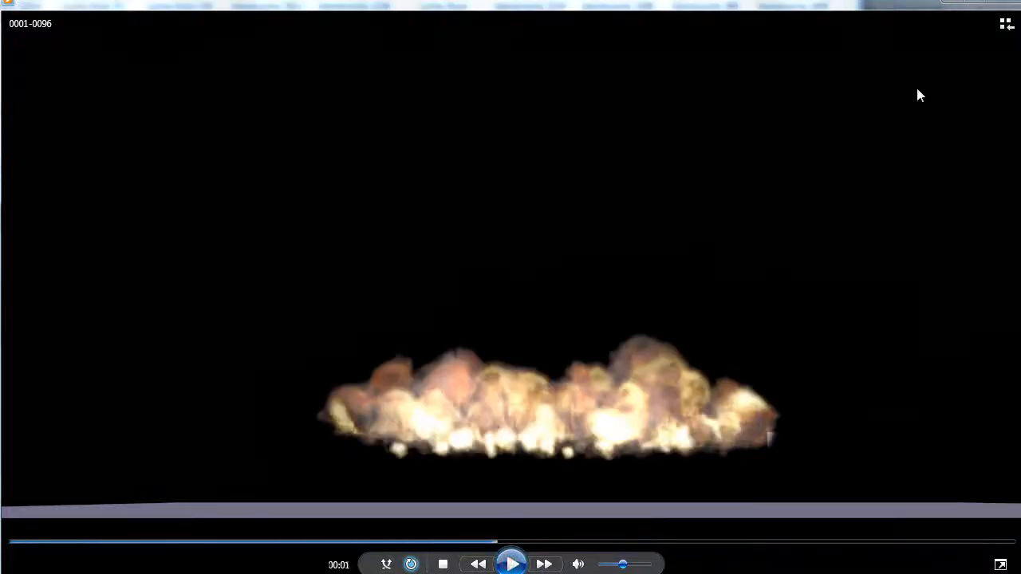
pyautogui.click(995, 2)
pyautogui.click(653, 275)
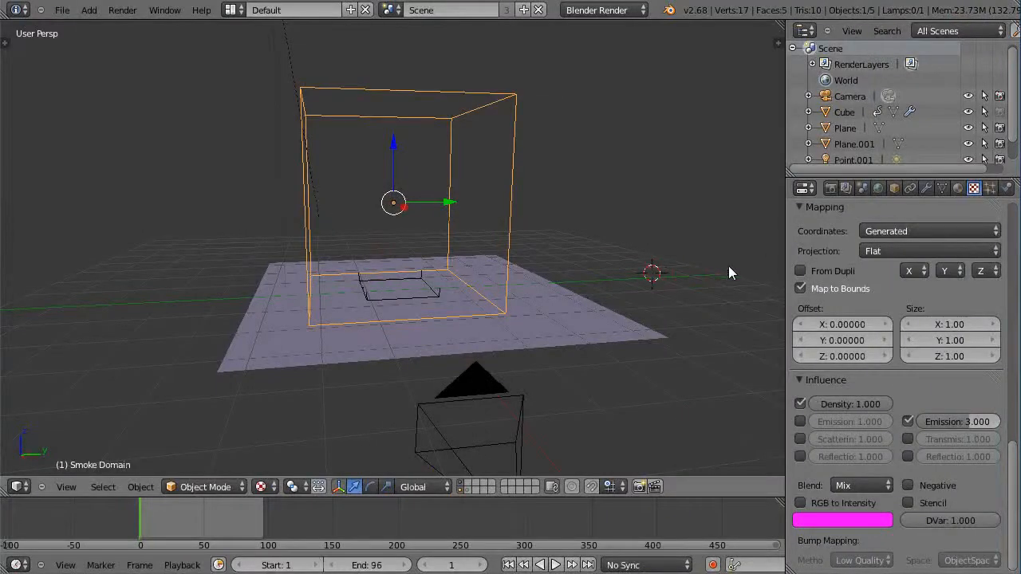
# - Open the render settings and review the dimensions, anti-aliasing and performance options
pyautogui.click(831, 188)
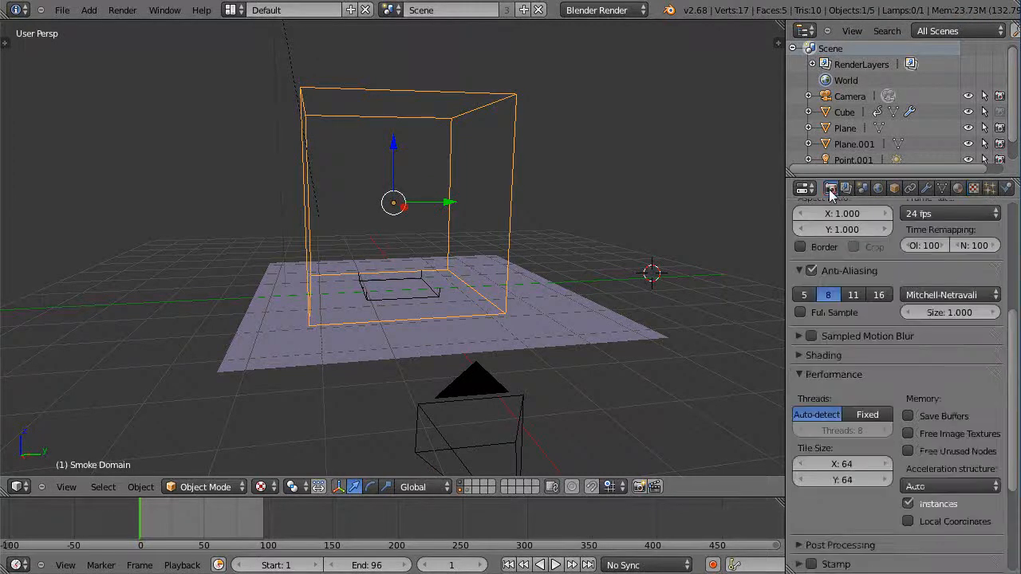
pyautogui.scroll(4, 692, 275)
pyautogui.scroll(-3, 692, 275)
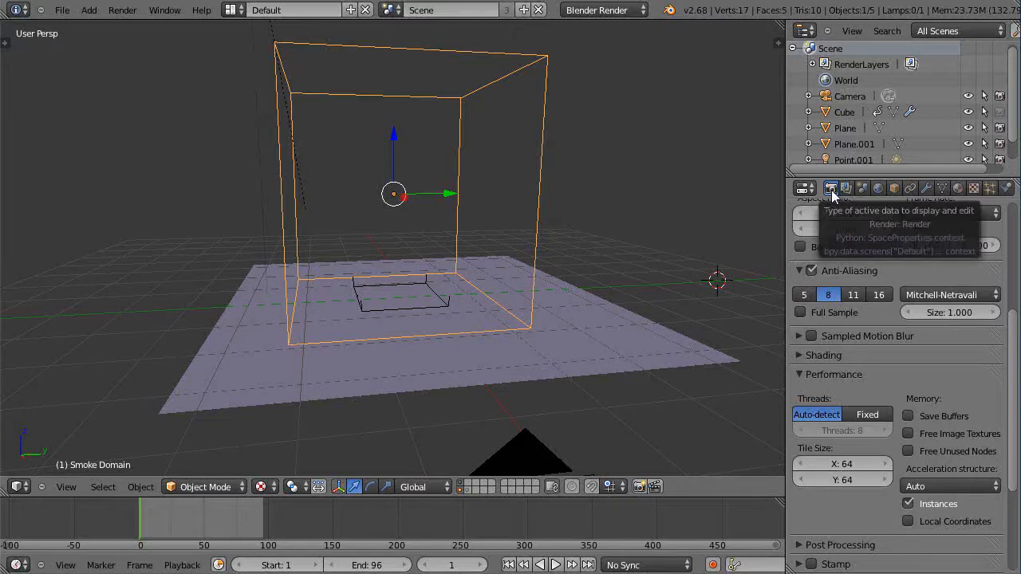
pyautogui.scroll(6, 900, 278)
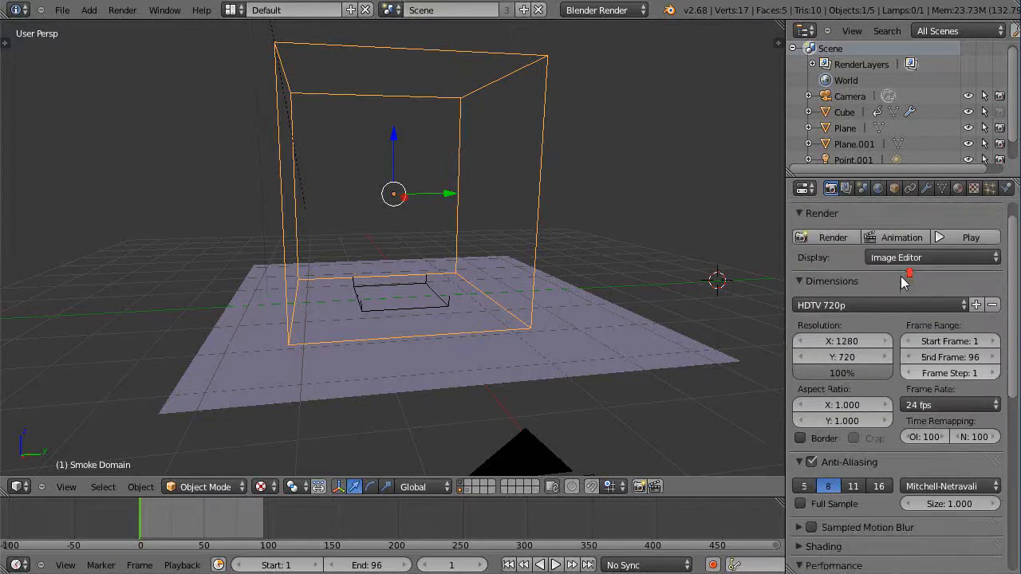
# - Render the 96-frame animation at the HDTV 720p preset
pyautogui.click(900, 237)
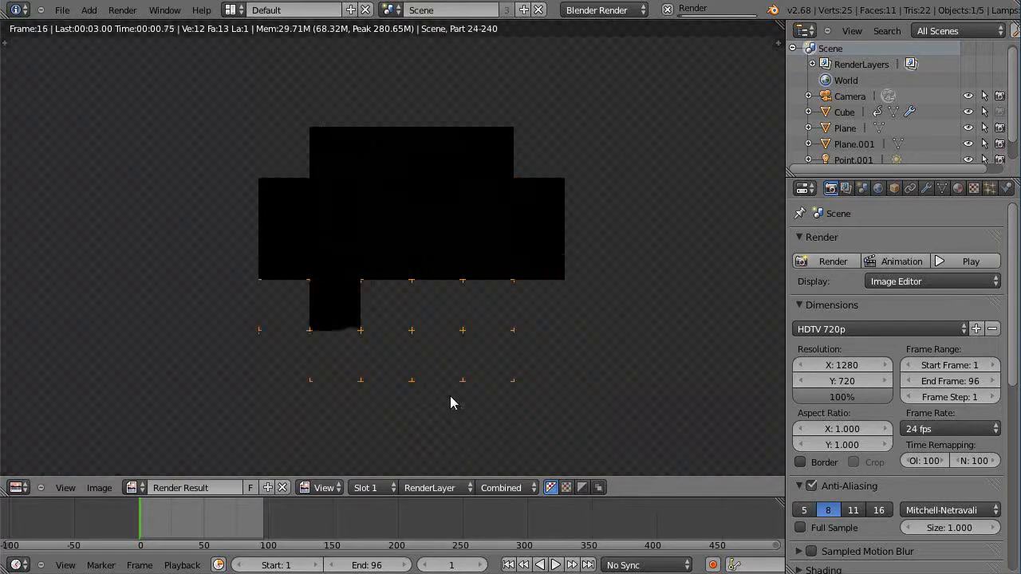
# - Examine the Grayscale texture's voxel data, mapping and influence settings, including density and emission, while the frames render
pyautogui.click(974, 187)
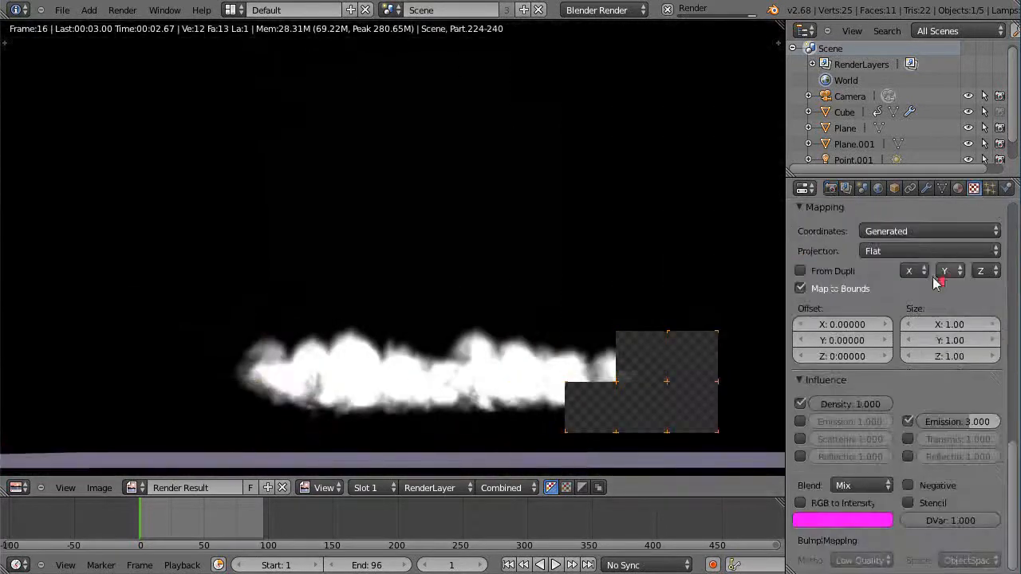
pyautogui.scroll(15, 942, 275)
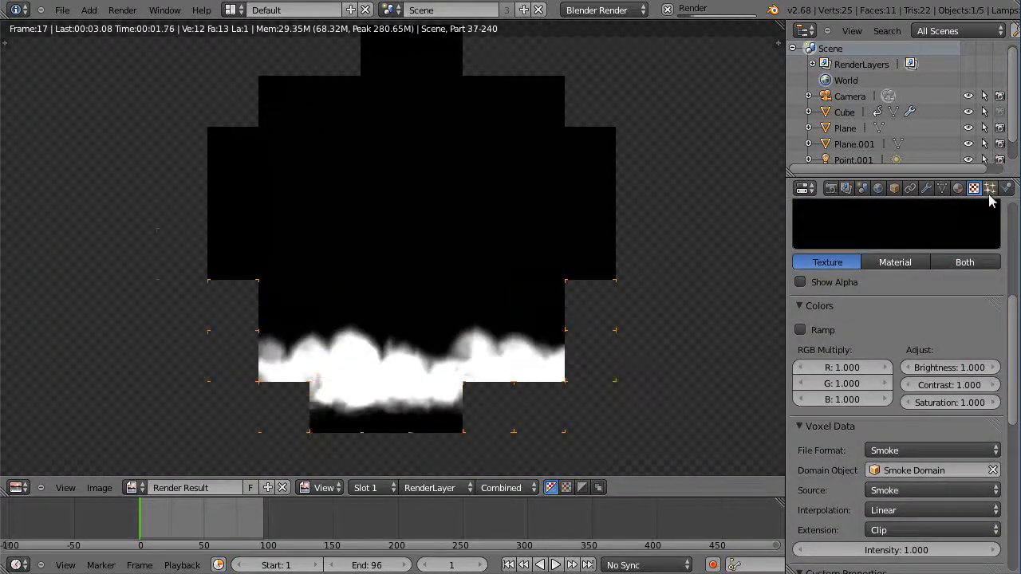
pyautogui.scroll(8, 829, 378)
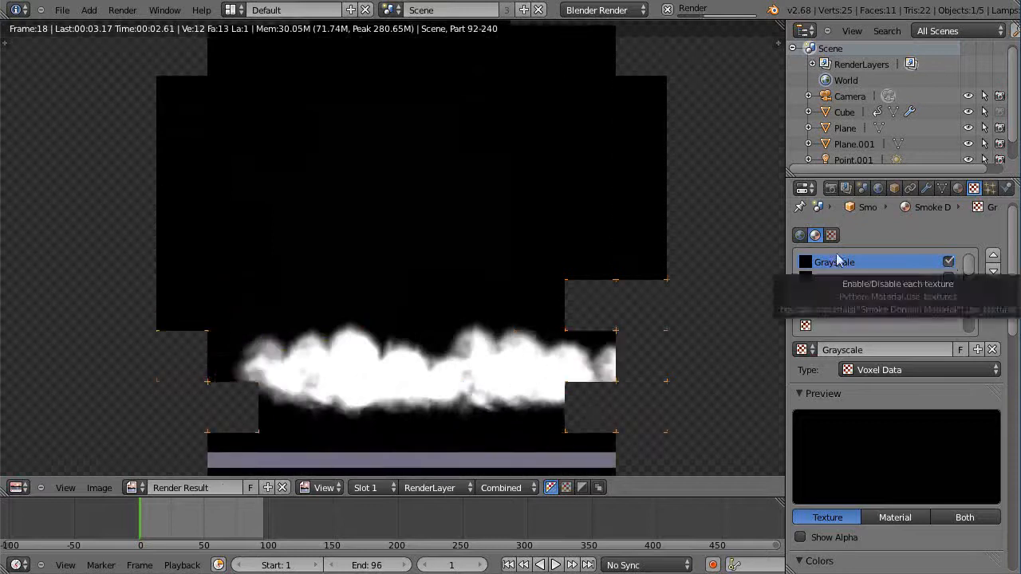
pyautogui.scroll(-3, 905, 394)
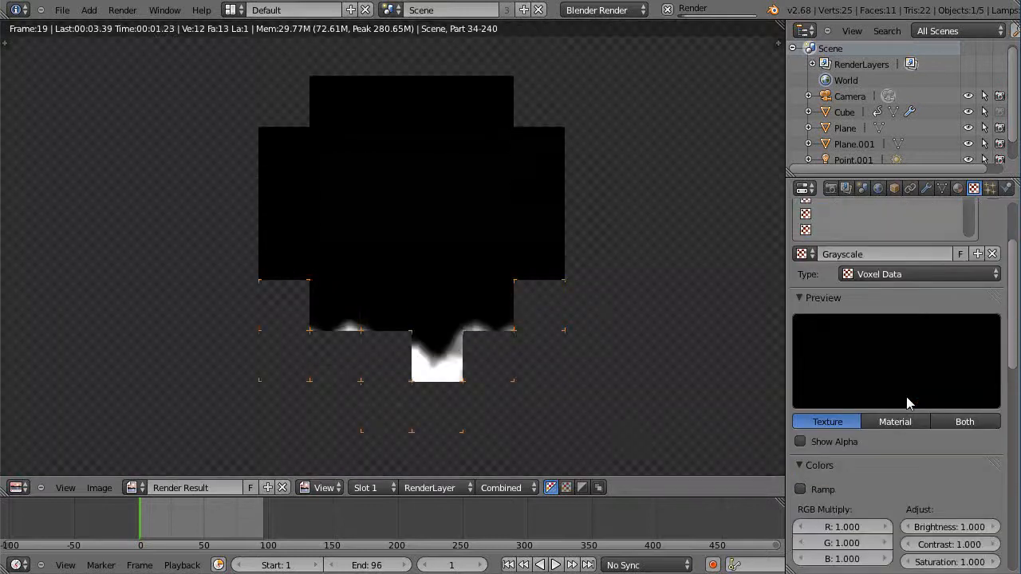
pyautogui.scroll(-6, 878, 277)
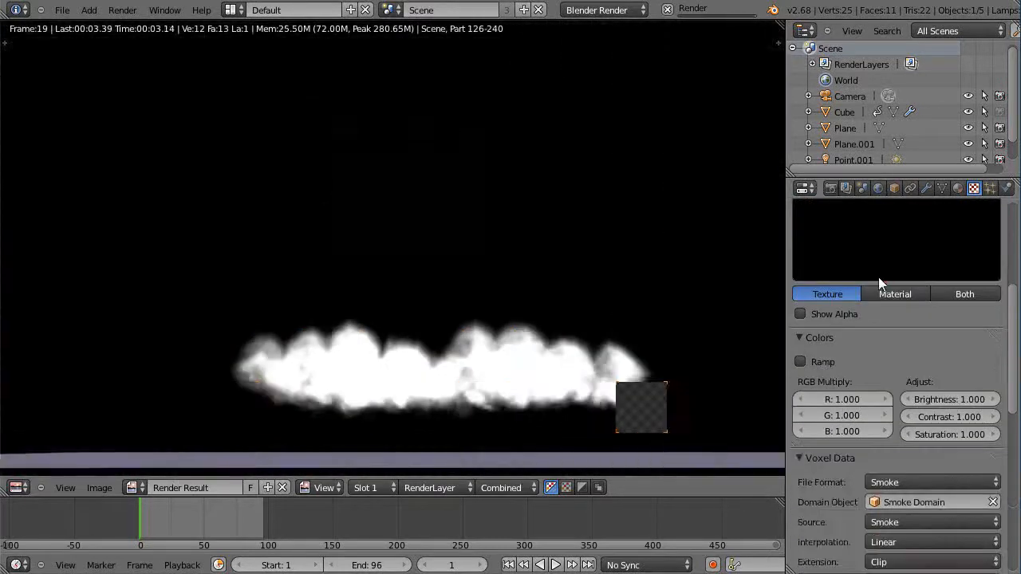
pyautogui.scroll(-11, 918, 439)
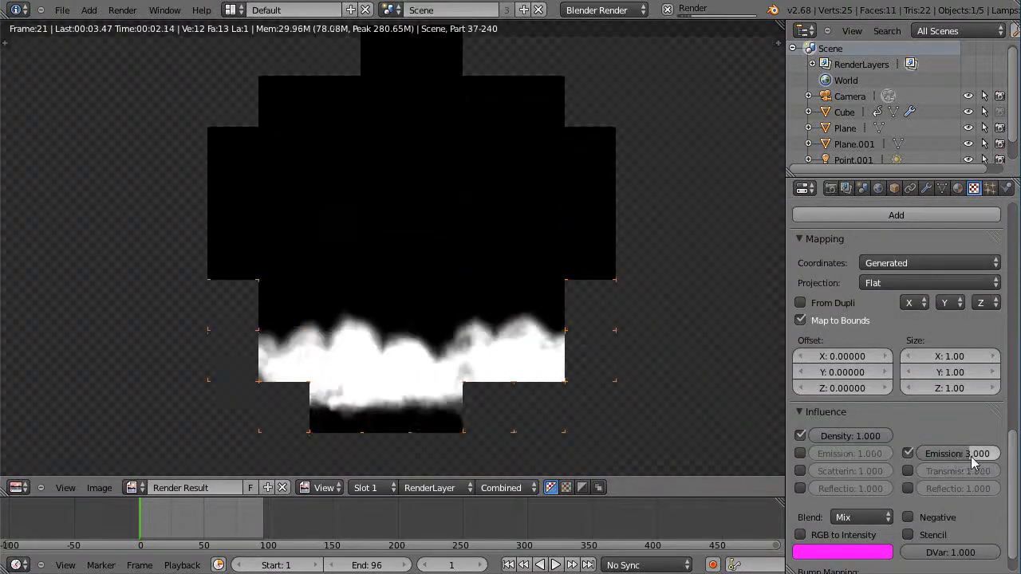
pyautogui.scroll(-1, 969, 458)
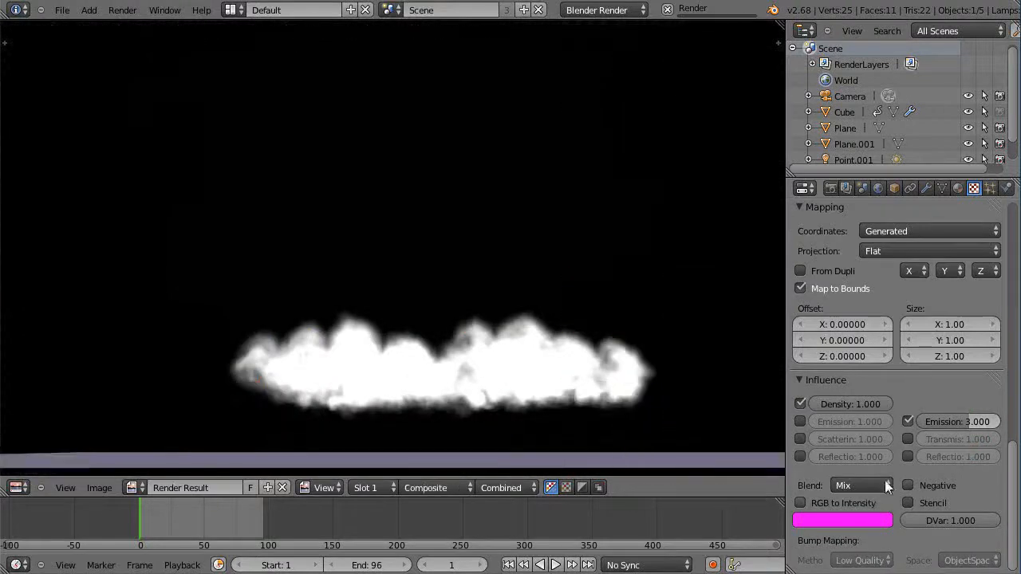
pyautogui.scroll(2, 893, 466)
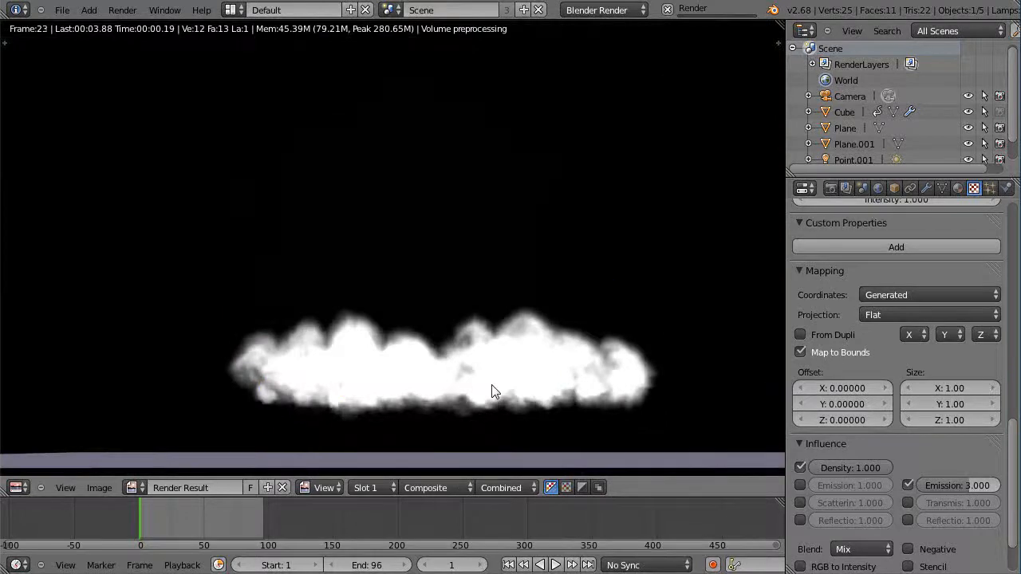
# - Enable the Color texture alongside Grayscale in the smoke domain material's texture list
pyautogui.scroll(4, 857, 343)
pyautogui.scroll(15, 857, 343)
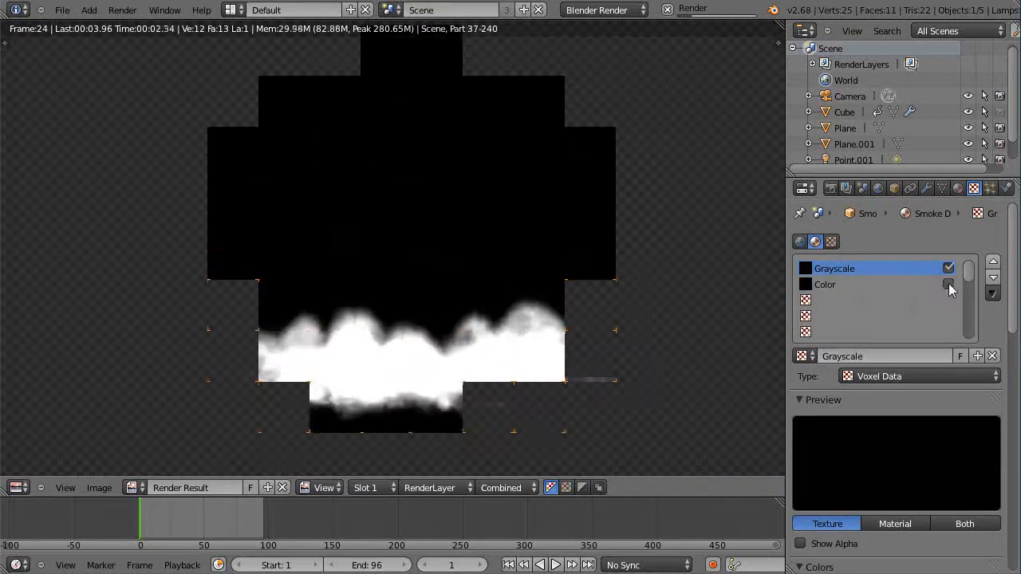
pyautogui.click(948, 283)
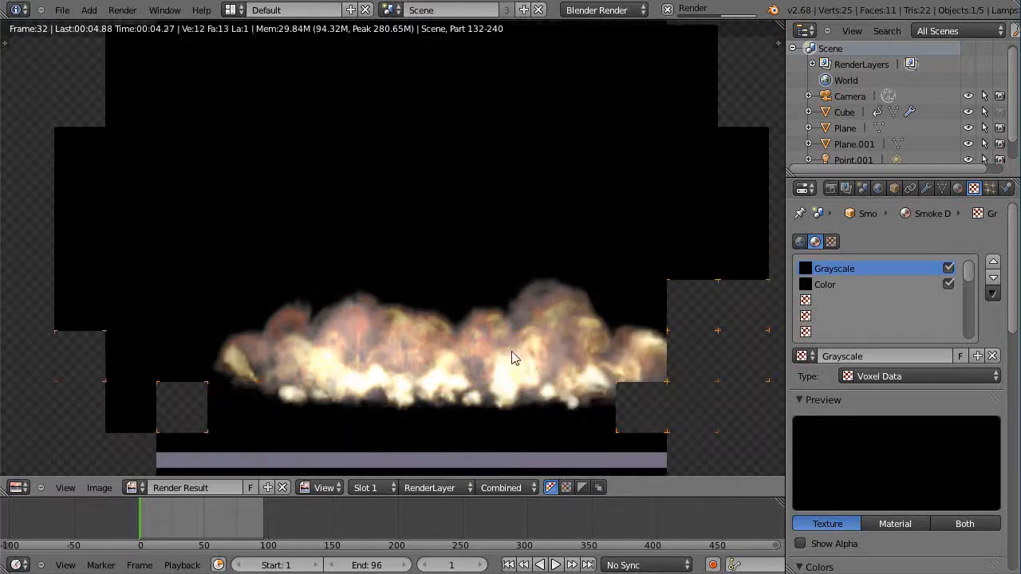
# - Switch to the file explorer and play the first SmokeFire3000particles145resolution clip beside 0001-0096.avi
pyautogui.hotkey('alt', 'Tab')
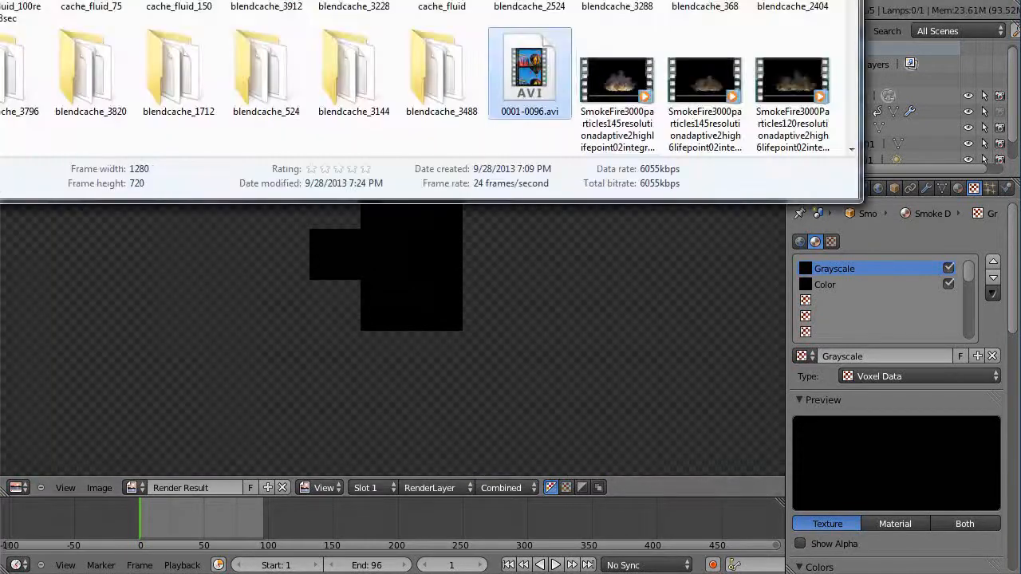
pyautogui.doubleClick(627, 80)
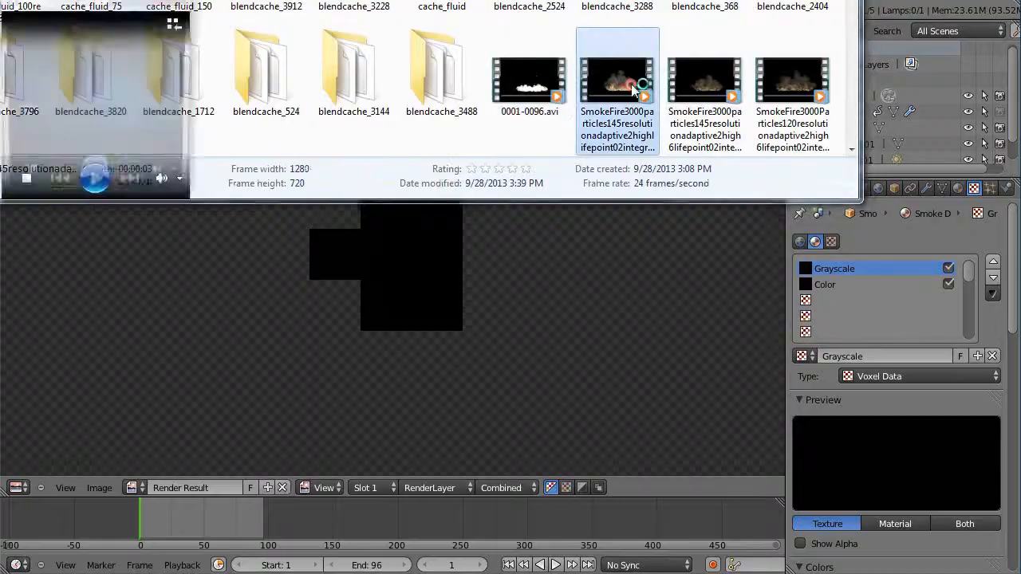